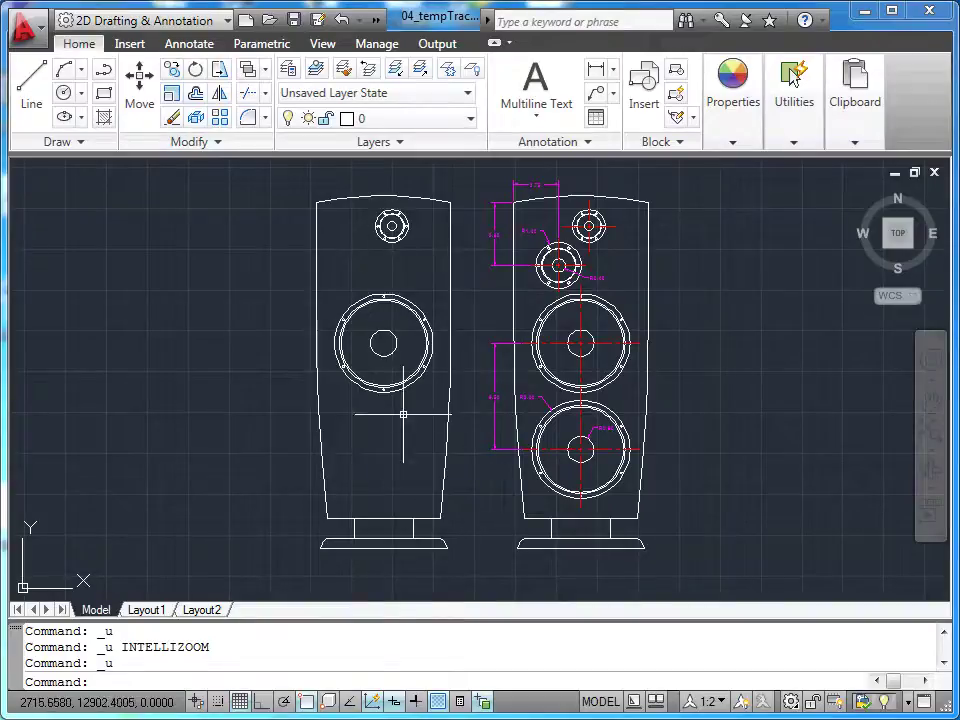
Zoom and pan so both speakers' upper halves and the right speaker's dimensions fill the view
{"action": "scroll", "coordinate": [438, 373], "scroll_direction": "up", "scroll_amount": 4}
{"action": "mouse_move", "coordinate": [450, 321]}
{"action": "middle_mouse_down"}
{"action": "mouse_move", "coordinate": [386, 443]}
{"action": "mouse_move", "coordinate": [411, 465]}
{"action": "mouse_move", "coordinate": [424, 498]}
{"action": "middle_mouse_up"}
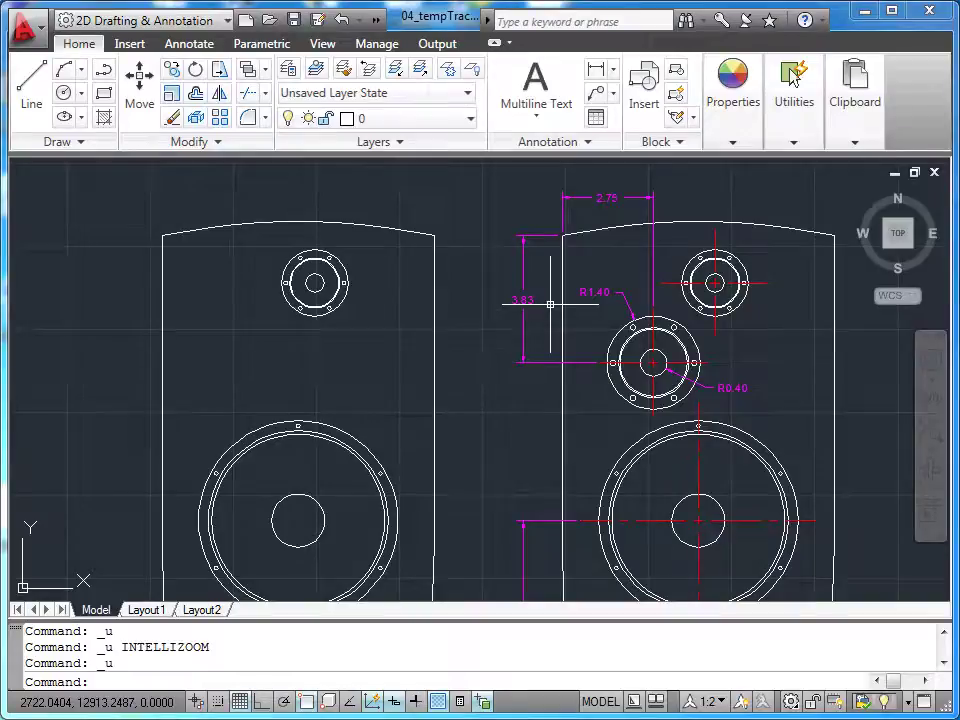
{"action": "left_click", "coordinate": [36, 95]}
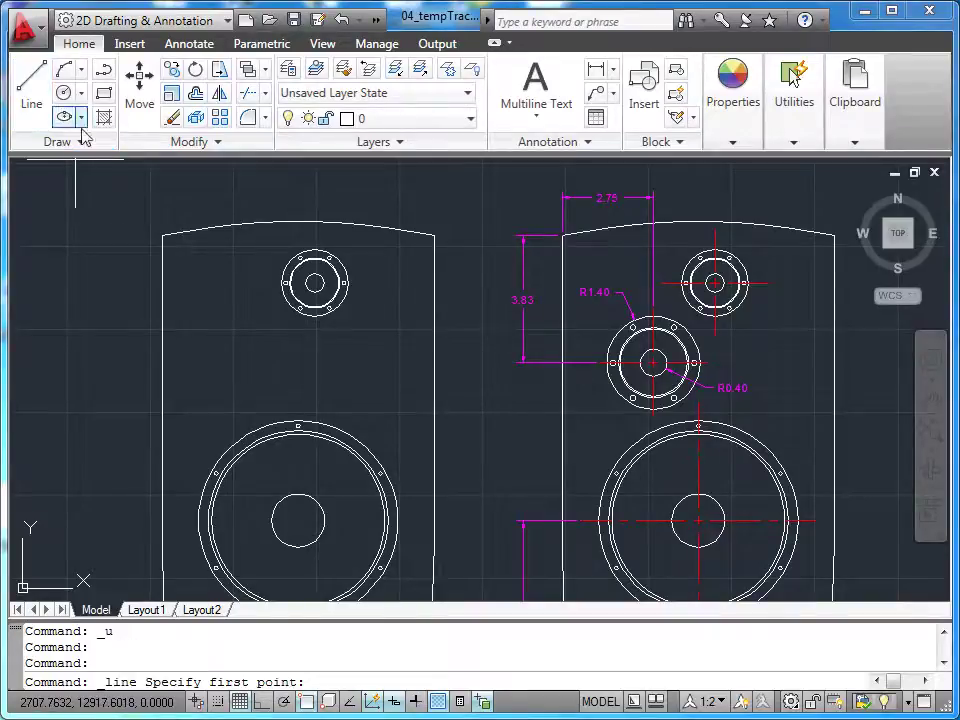
{"action": "left_click", "coordinate": [162, 237]}
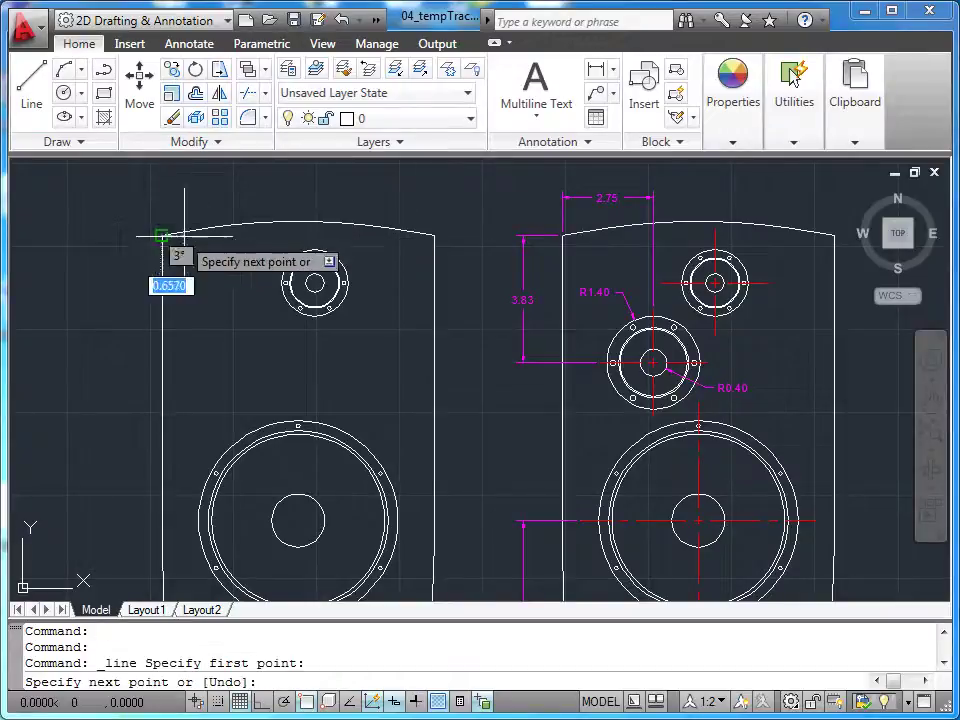
{"action": "left_click", "coordinate": [260, 703]}
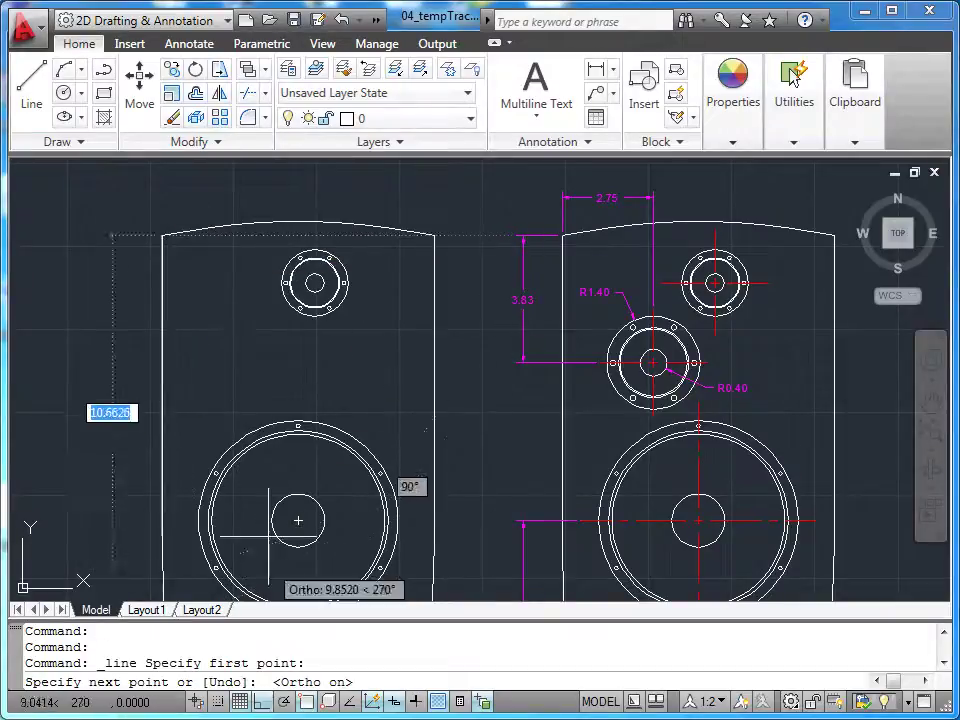
{"action": "type", "text": "2.75"}
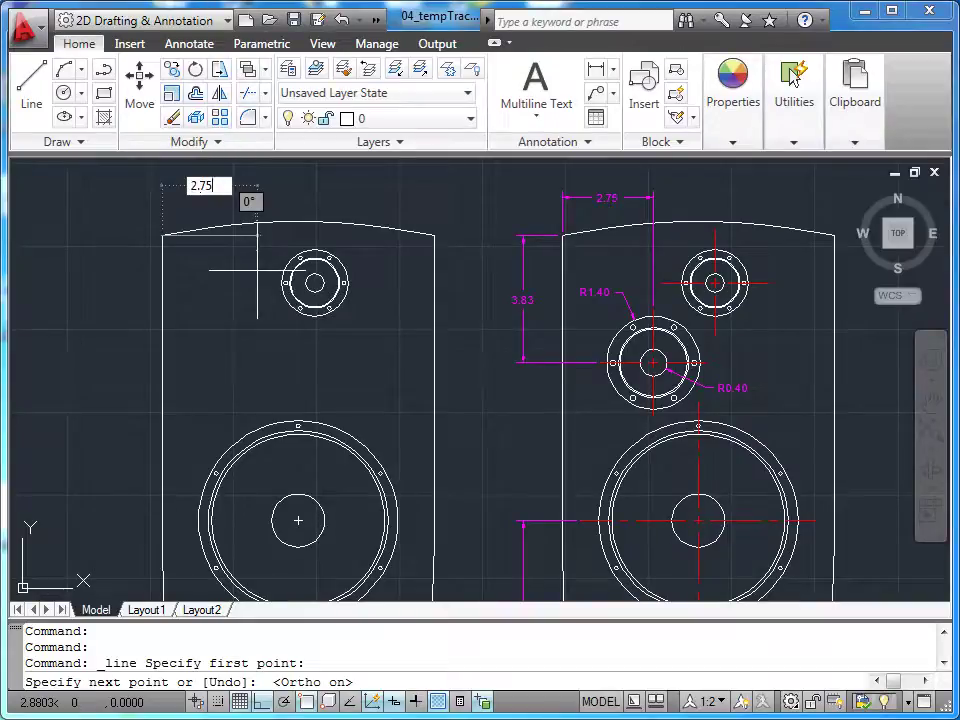
{"action": "key", "text": "Return"}
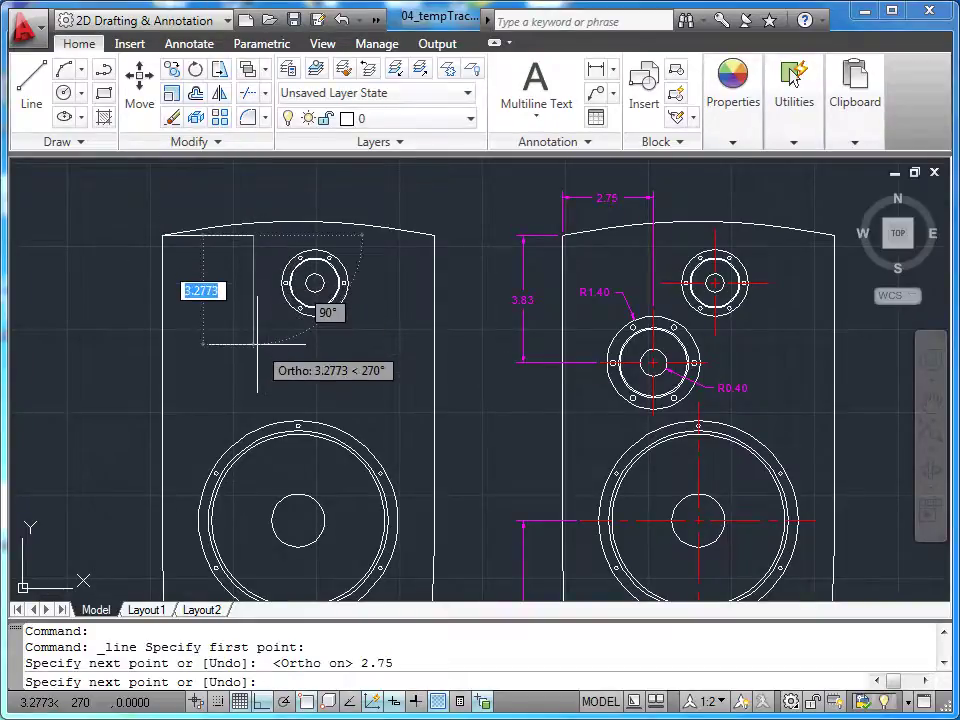
{"action": "type", "text": "3.8"}
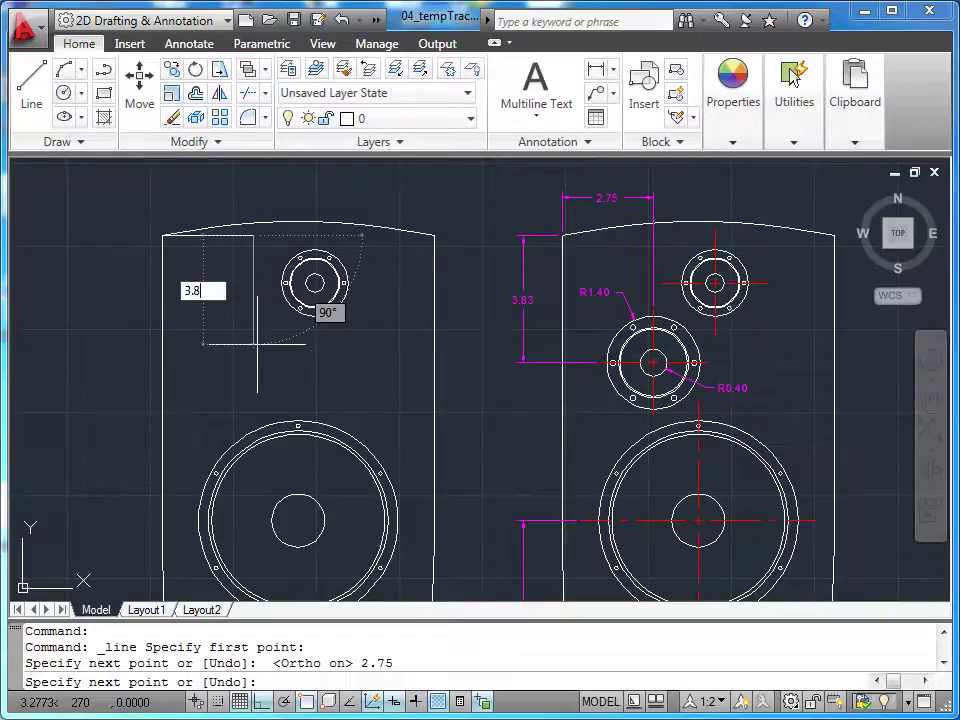
{"action": "type", "text": "3"}
{"action": "key", "text": "Return"}
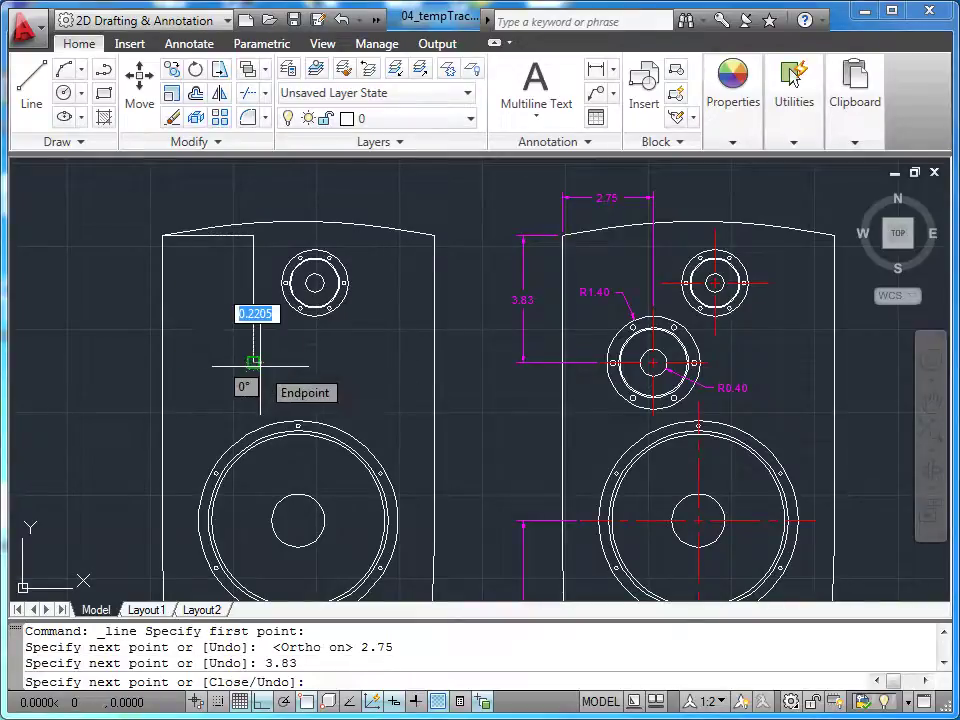
{"action": "key", "text": "Escape"}
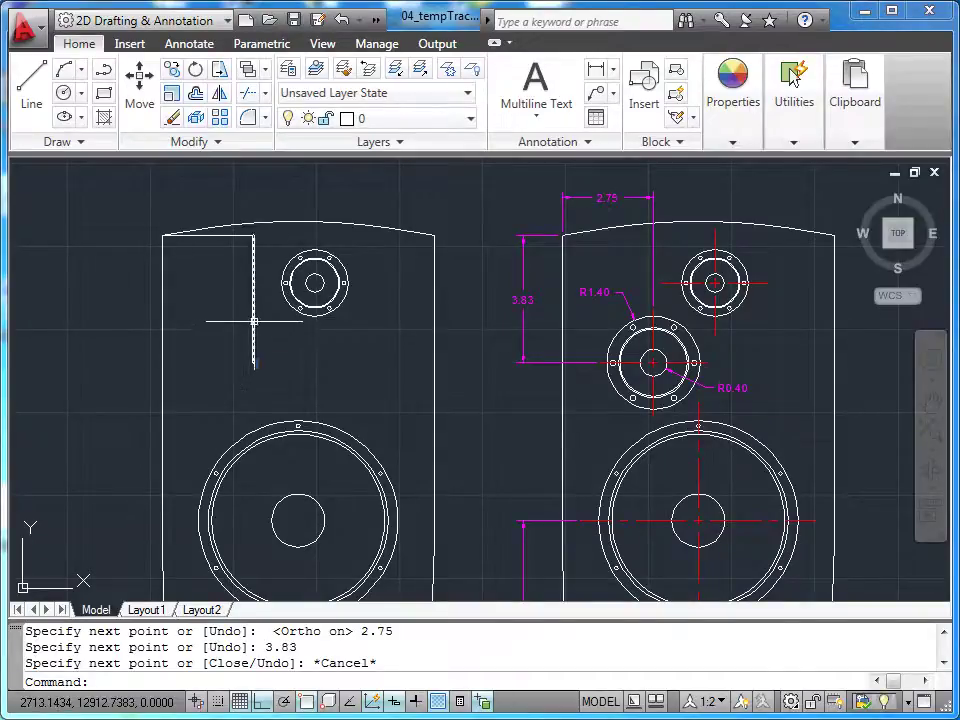
{"action": "left_click", "coordinate": [253, 321]}
{"action": "left_click", "coordinate": [234, 235]}
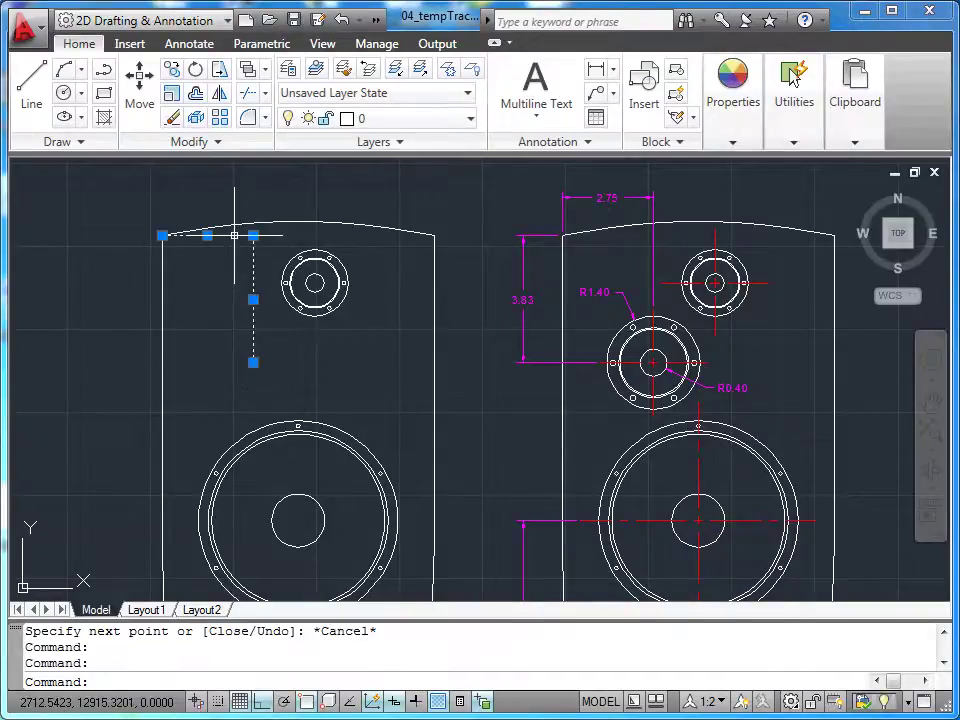
{"action": "key", "text": "Delete"}
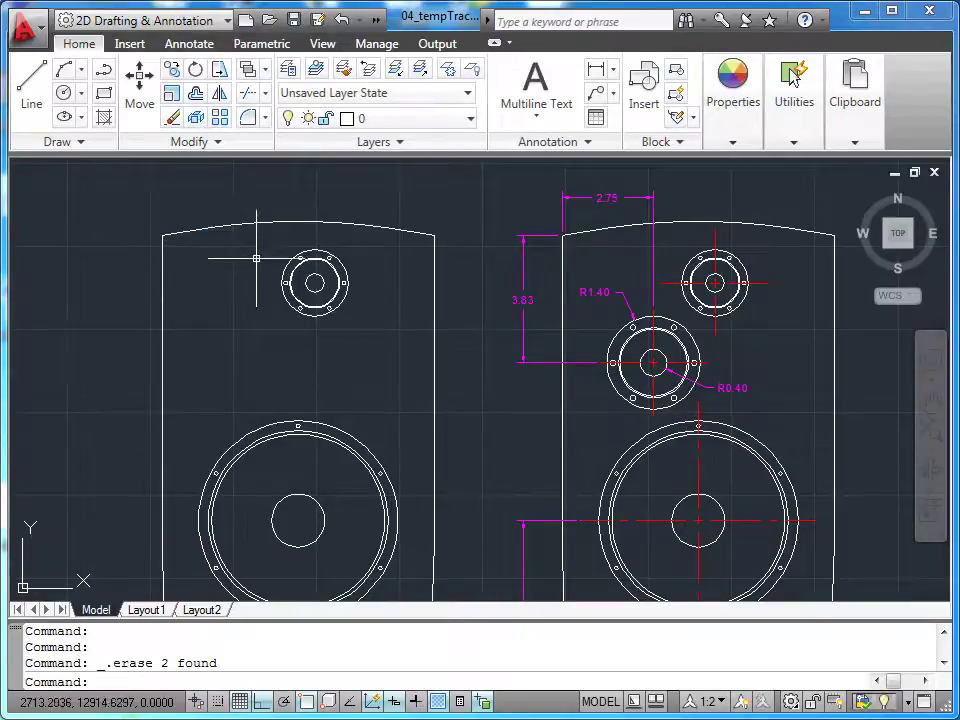
Turn off ortho and start a circle, tracking 2.75 right from the left cabinet's top-left corner
{"action": "left_click", "coordinate": [256, 698]}
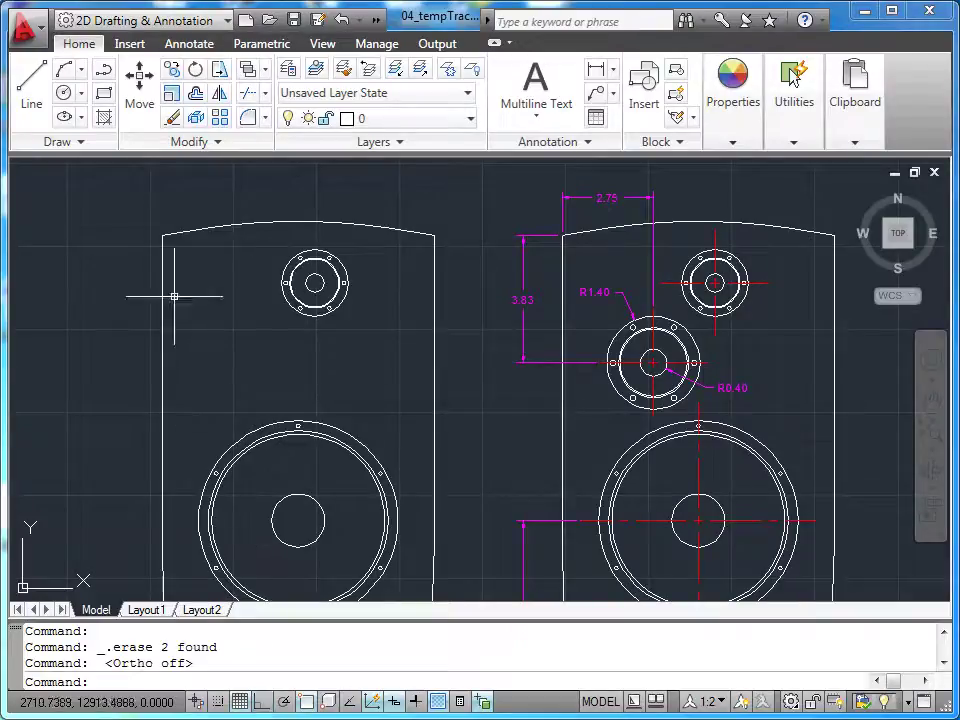
{"action": "left_click", "coordinate": [62, 93]}
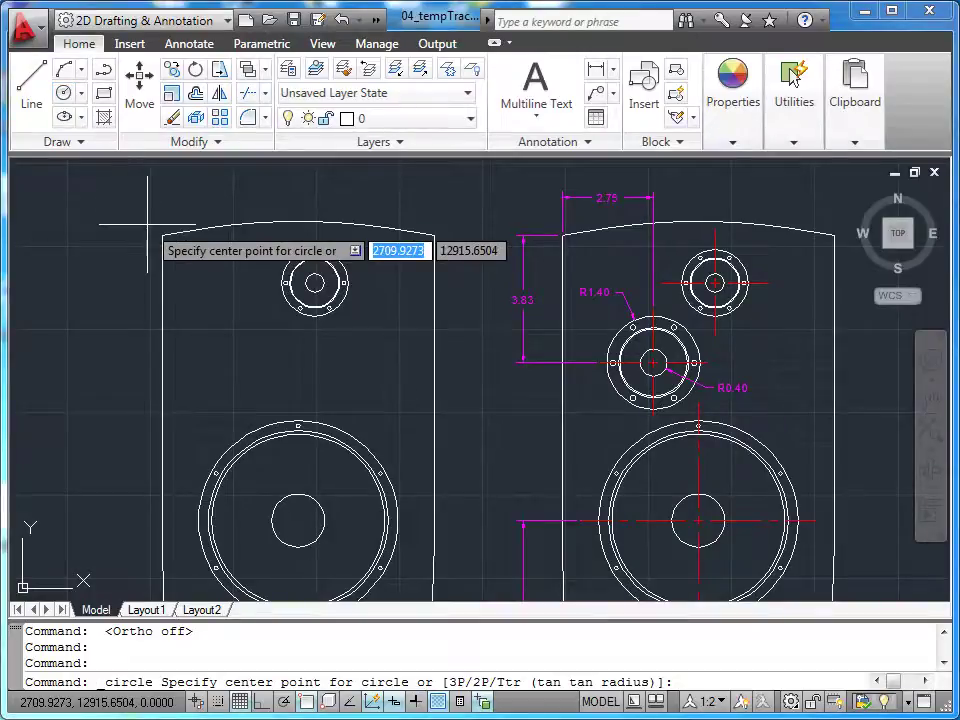
{"action": "type", "text": "tk"}
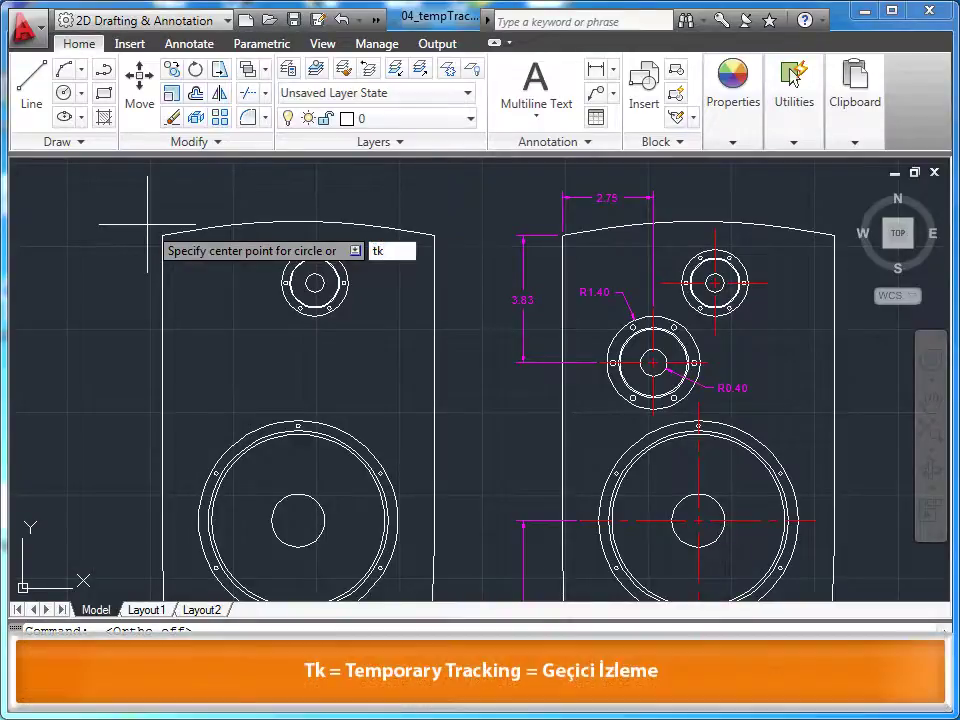
{"action": "key", "text": "Return"}
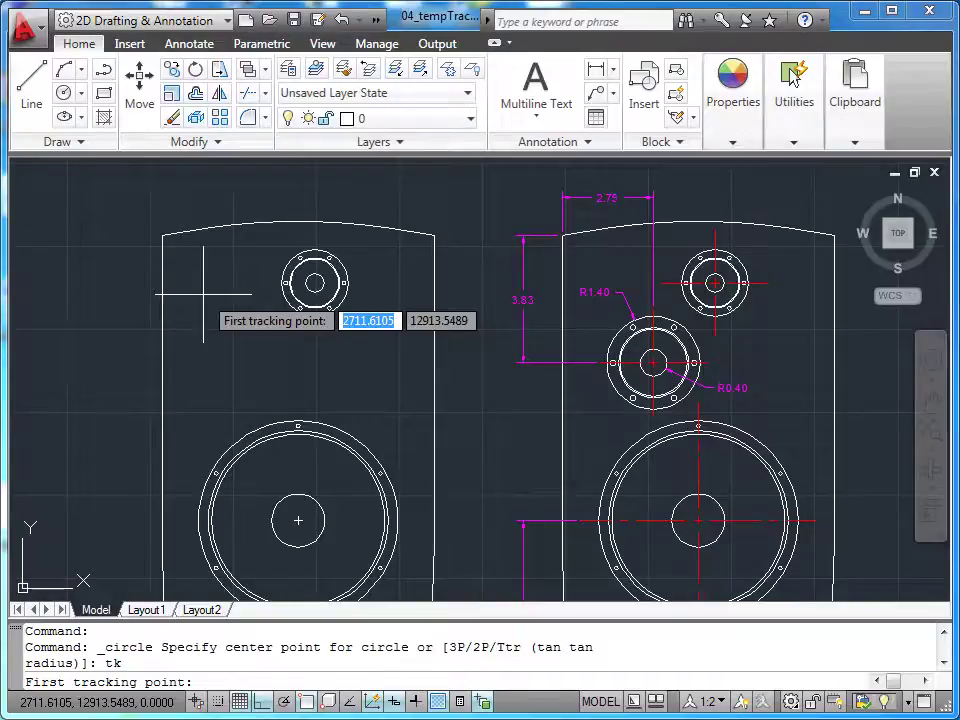
{"action": "left_click", "coordinate": [169, 243]}
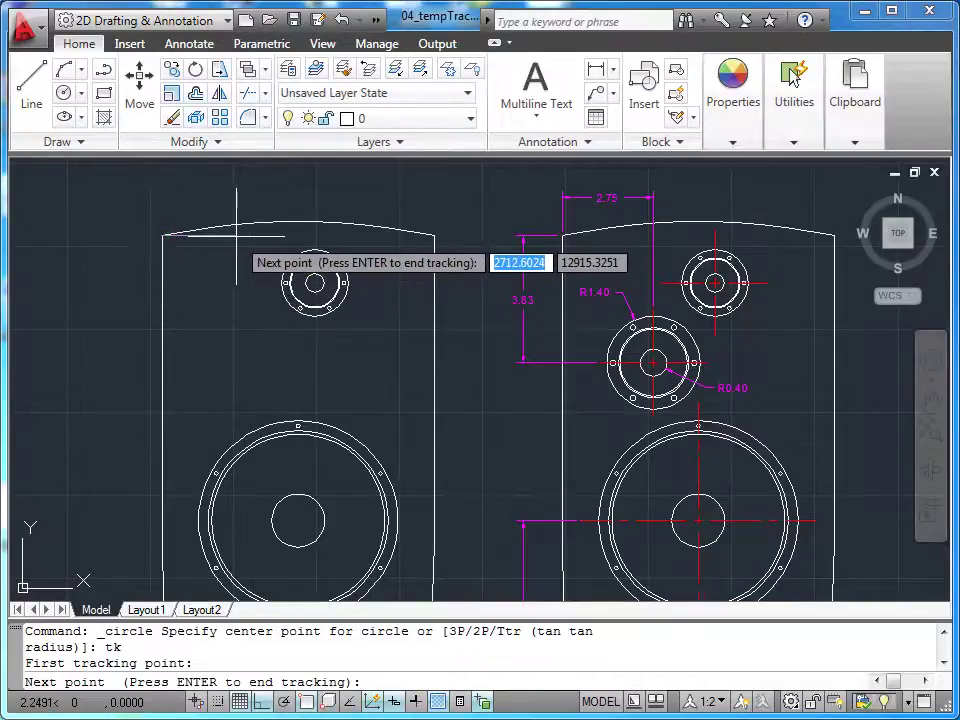
{"action": "type", "text": "2.75"}
{"action": "key", "text": "Return"}
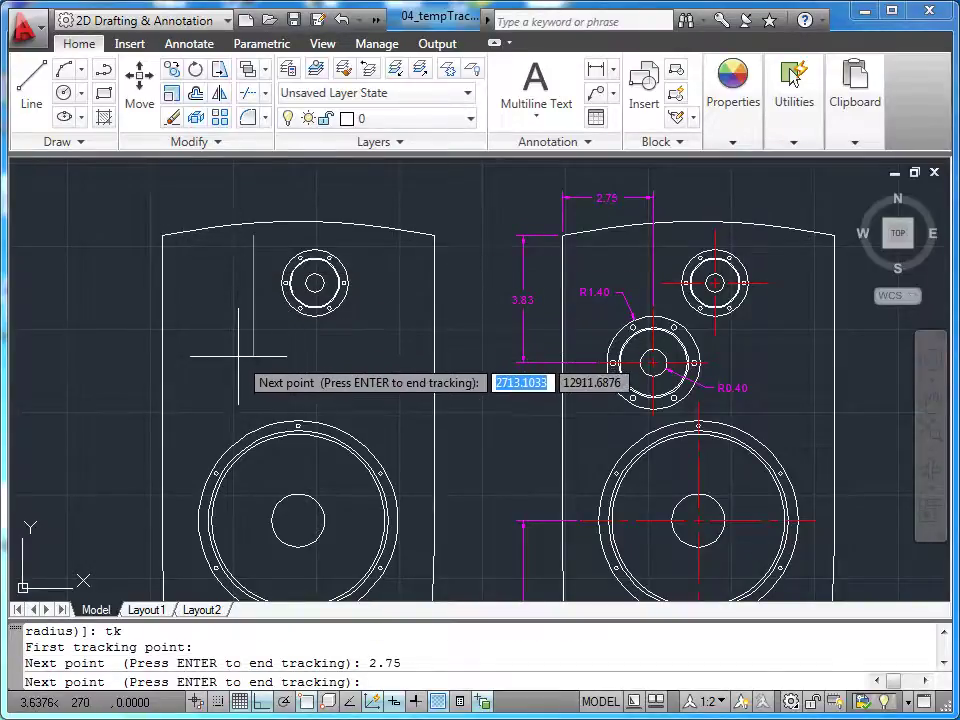
Track 3.83 down to fix the circle centre and give it radius 0.4
{"action": "type", "text": "3.83"}
{"action": "key", "text": "Return"}
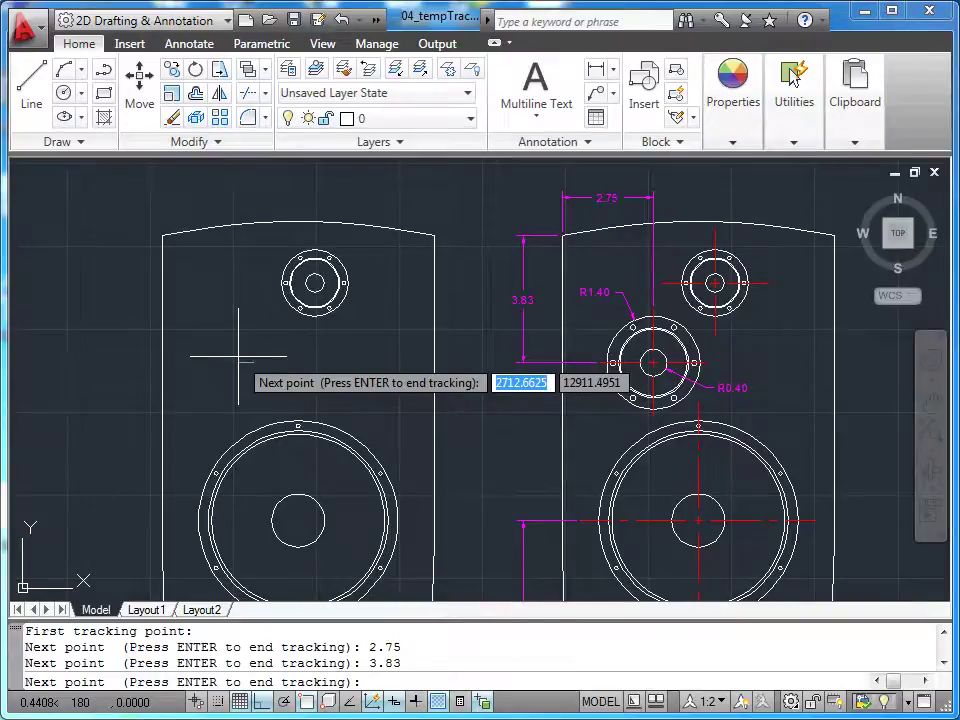
{"action": "key", "text": "Return"}
{"action": "type", "text": "0.4"}
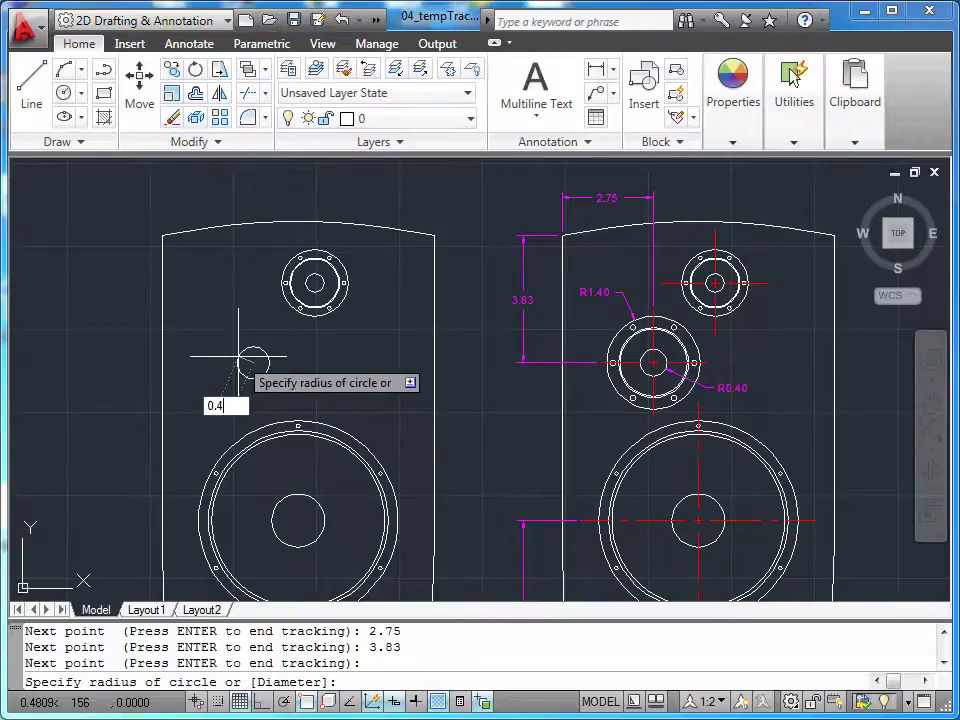
{"action": "key", "text": "Return"}
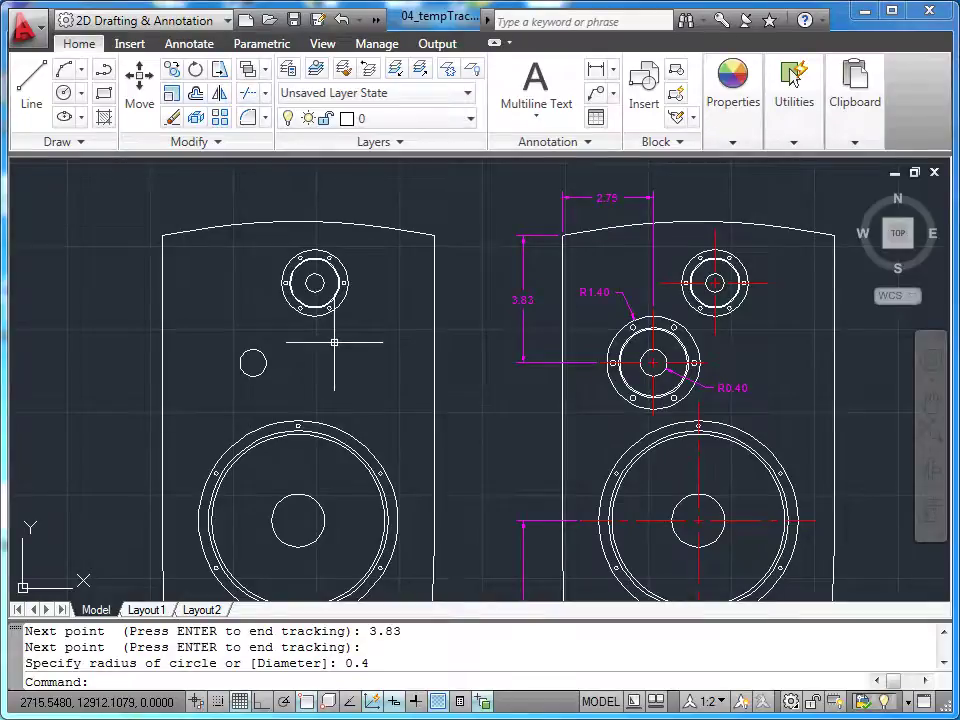
{"action": "key", "text": "Return"}
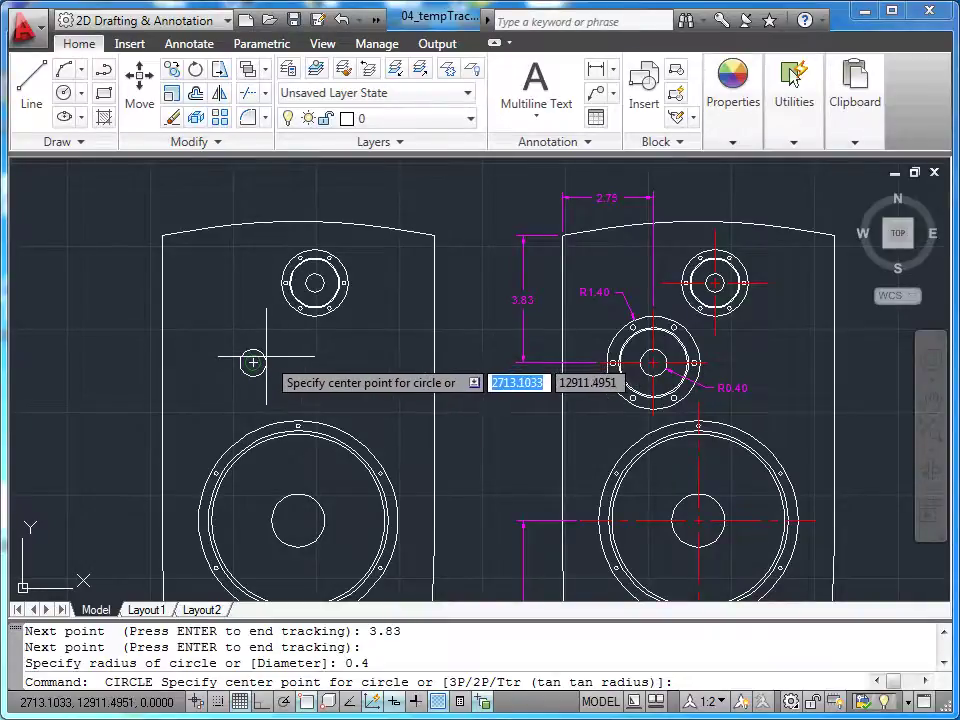
Draw a radius-1.4 circle concentric with the small 0.4 circle
{"action": "left_click", "coordinate": [253, 362]}
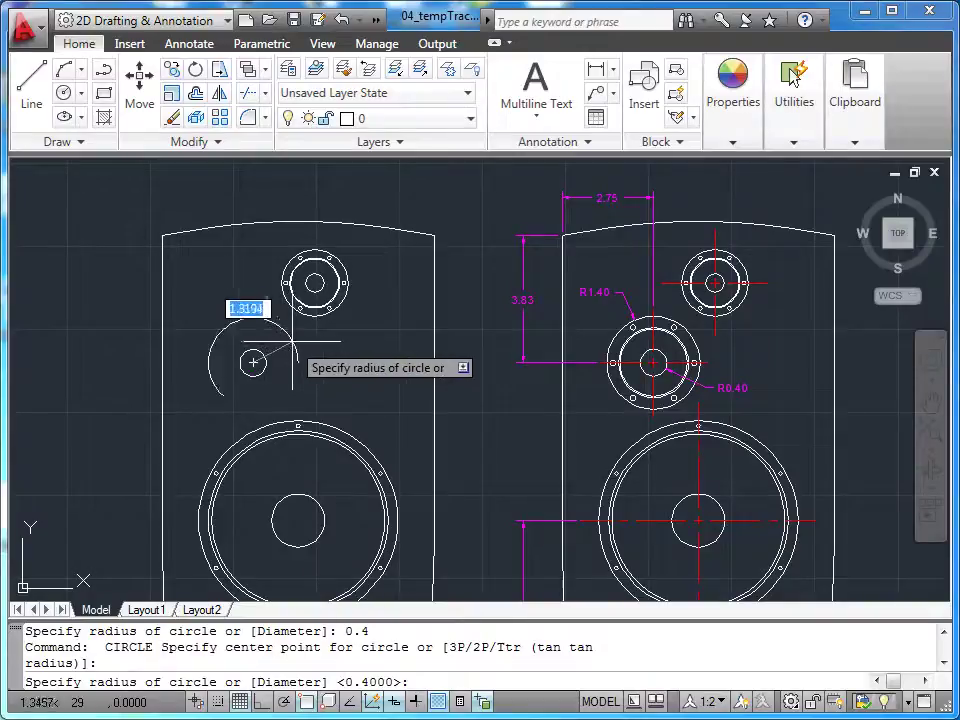
{"action": "type", "text": "1.4"}
{"action": "key", "text": "Return"}
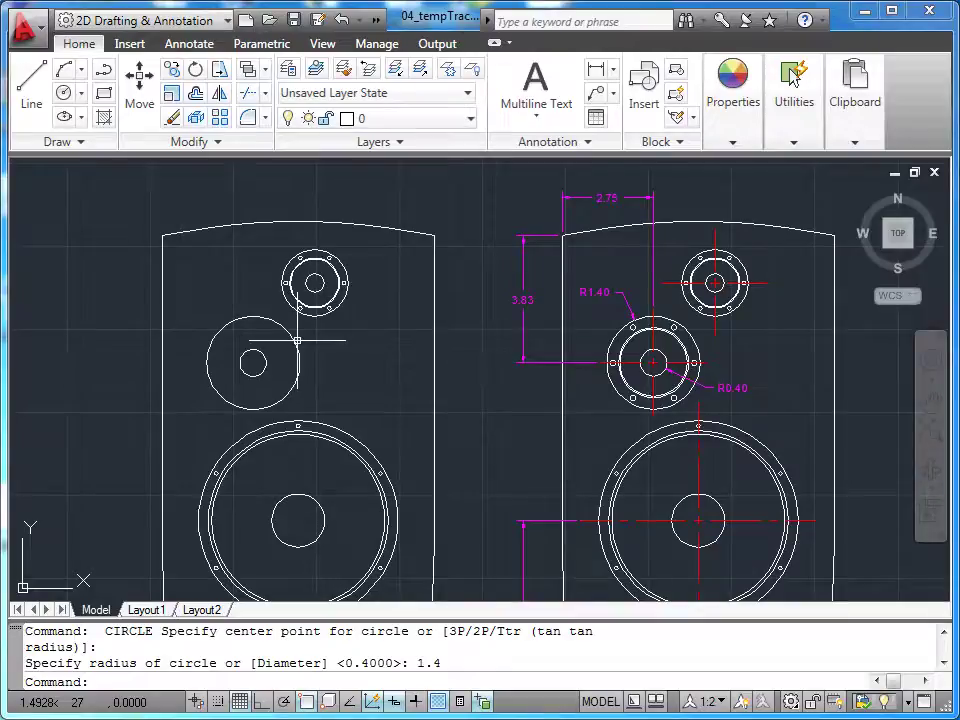
Pan and zoom to bring the left speaker's lower woofer area into view
{"action": "middle_click_drag", "start_coordinate": [364, 370], "coordinate": [350, 259]}
{"action": "mouse_move", "coordinate": [388, 356]}
{"action": "middle_mouse_down"}
{"action": "mouse_move", "coordinate": [407, 251]}
{"action": "mouse_move", "coordinate": [428, 208]}
{"action": "middle_mouse_up"}
{"action": "scroll", "coordinate": [431, 242], "scroll_direction": "down", "scroll_amount": 2}
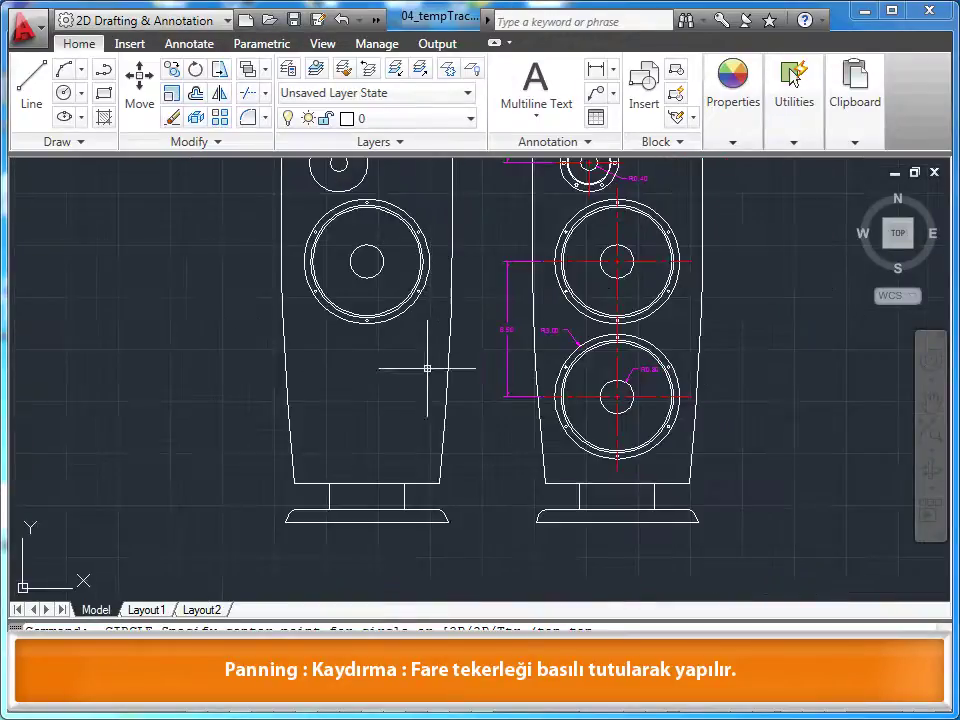
{"action": "middle_click_drag", "start_coordinate": [427, 368], "coordinate": [424, 343]}
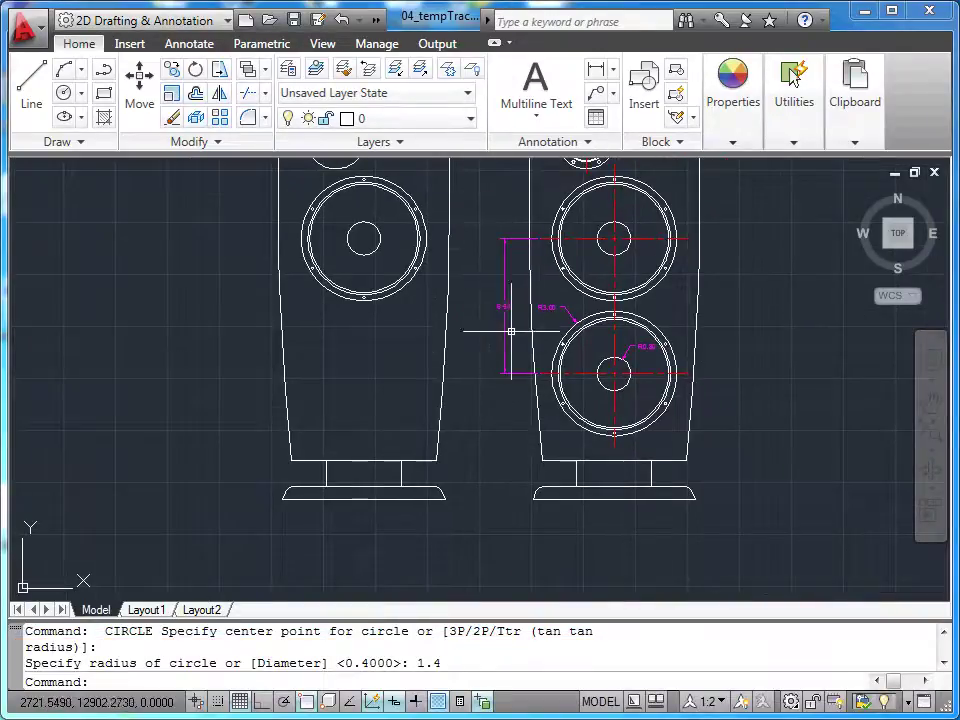
{"action": "middle_click_drag", "start_coordinate": [418, 315], "coordinate": [373, 413]}
{"action": "scroll", "coordinate": [389, 364], "scroll_direction": "up", "scroll_amount": 2}
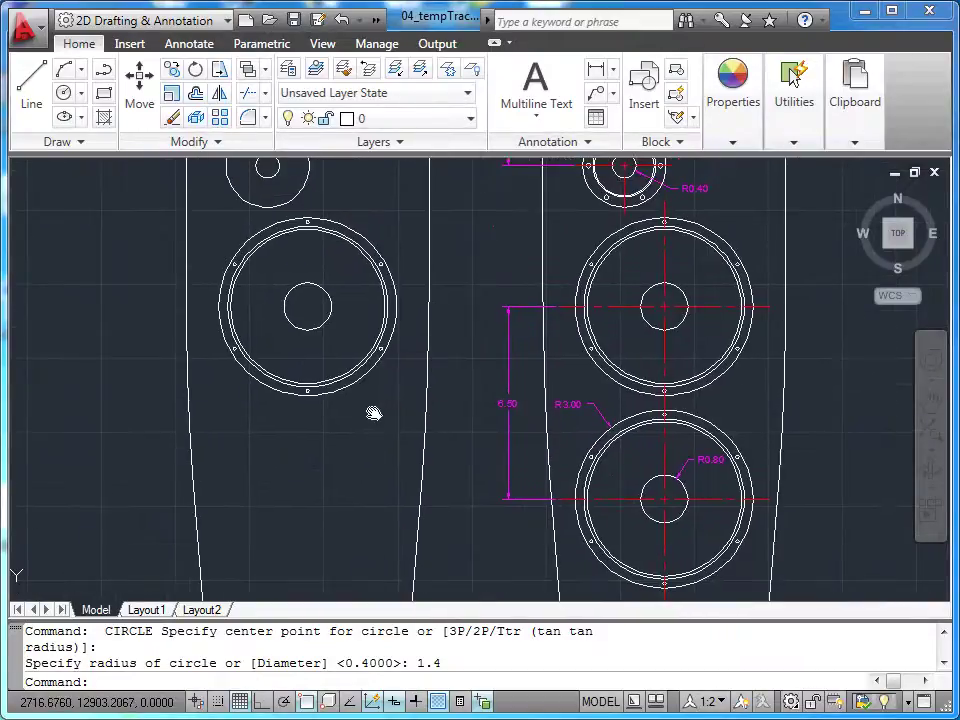
Draw a radius-0.8 circle centred 6.5 below the upper woofer's centre via temporary tracking
{"action": "left_click", "coordinate": [64, 94]}
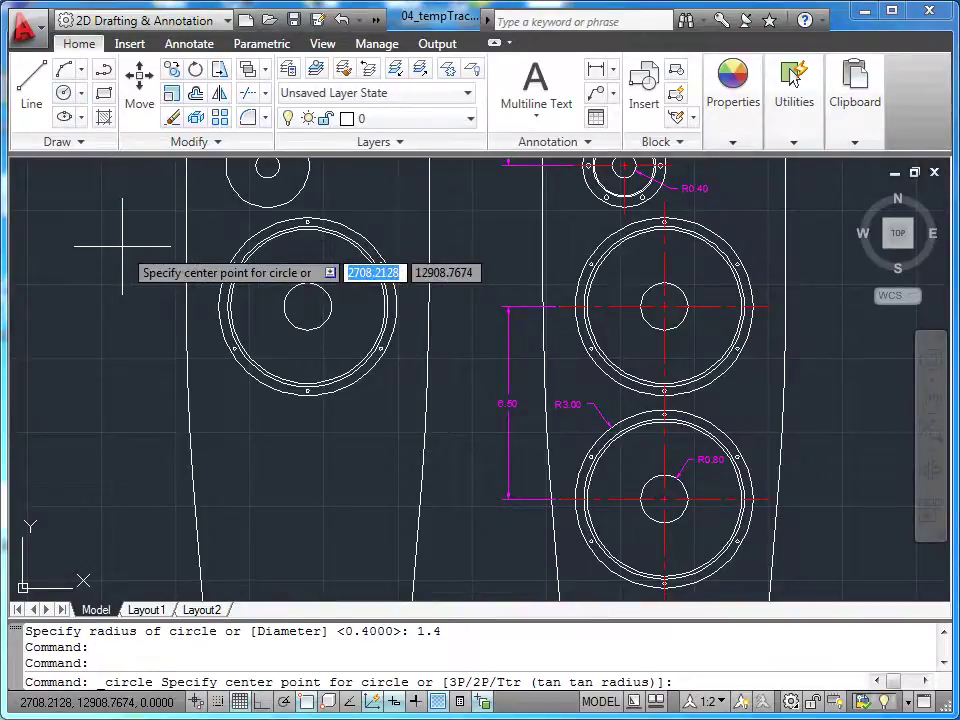
{"action": "type", "text": "tk"}
{"action": "key", "text": "Return"}
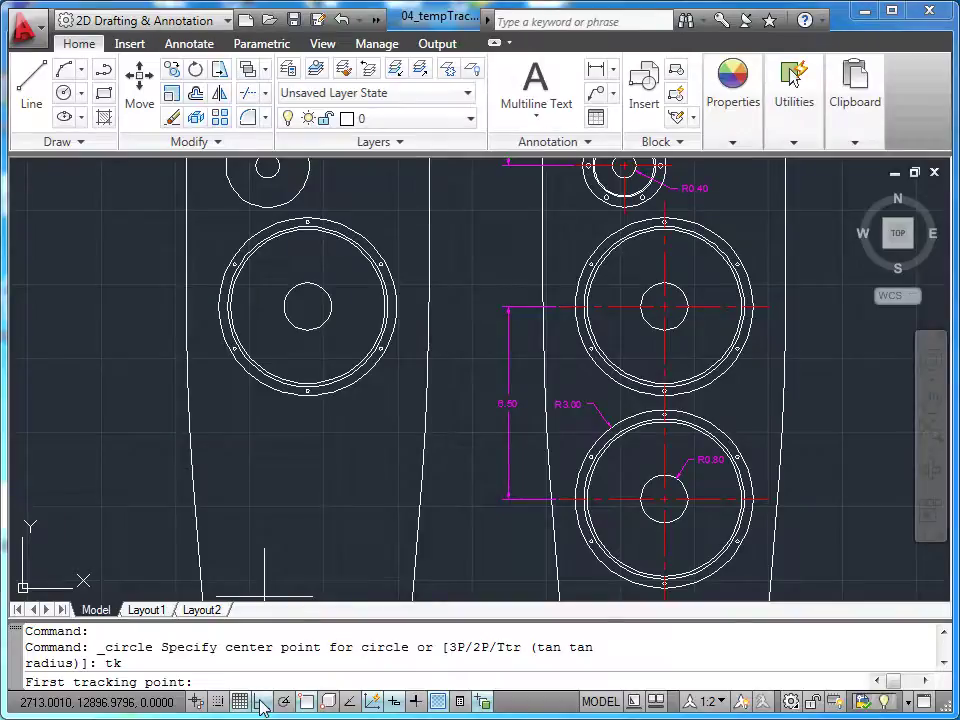
{"action": "left_click", "coordinate": [307, 306]}
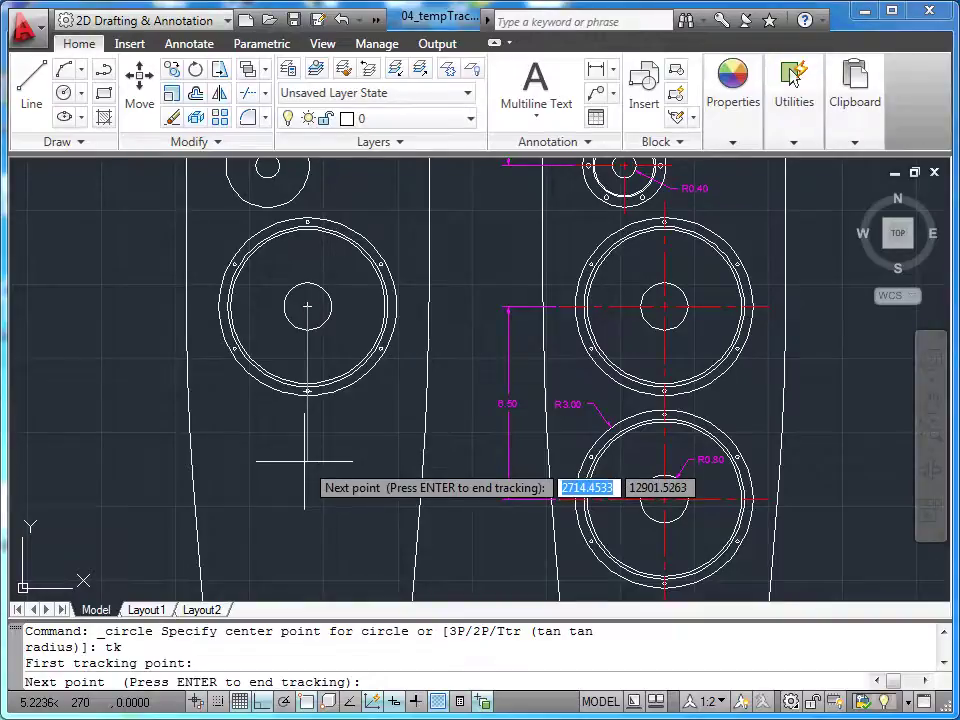
{"action": "type", "text": "6.5"}
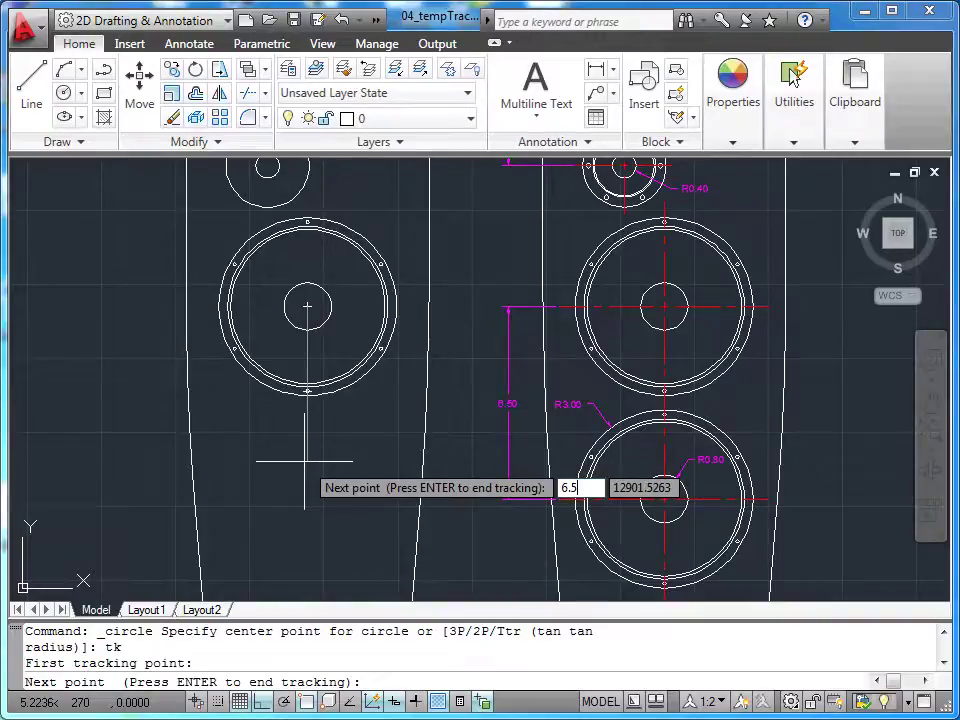
{"action": "key", "text": "Return"}
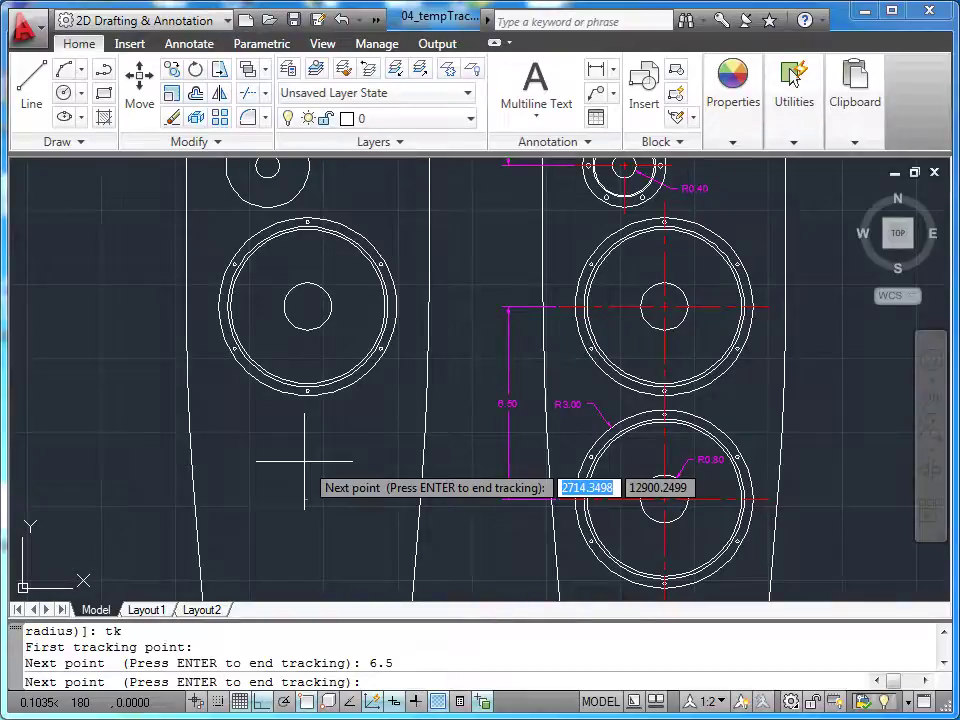
{"action": "key", "text": "Return"}
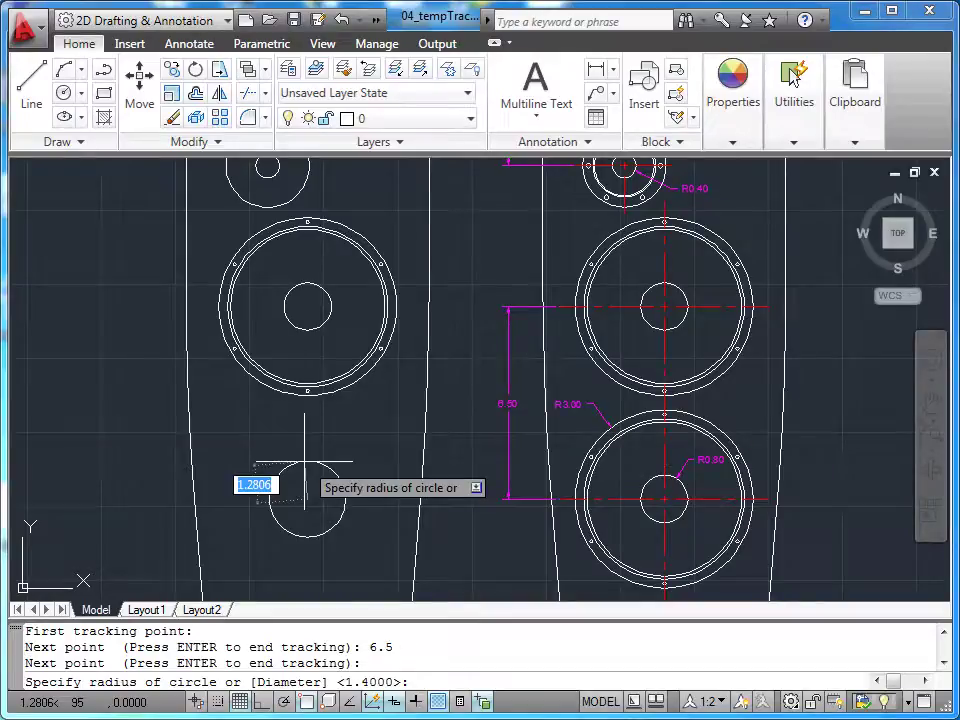
{"action": "type", "text": "0.8"}
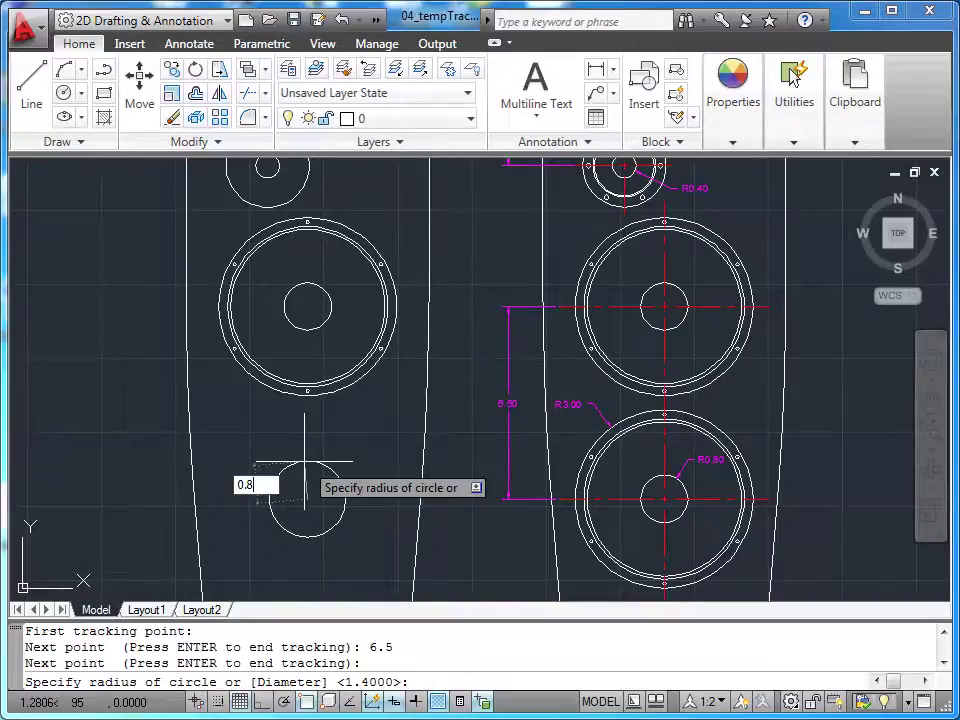
{"action": "key", "text": "Return"}
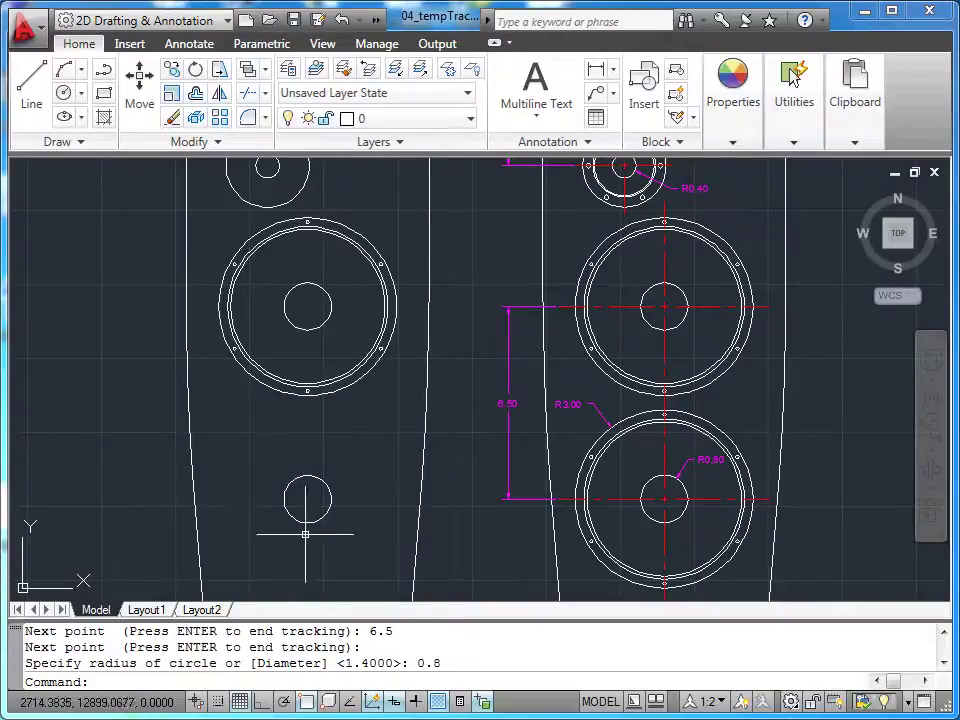
Draw a radius-3 circle concentric with the new 0.8 circle in the left cabinet
{"action": "middle_click_drag", "start_coordinate": [349, 499], "coordinate": [350, 440]}
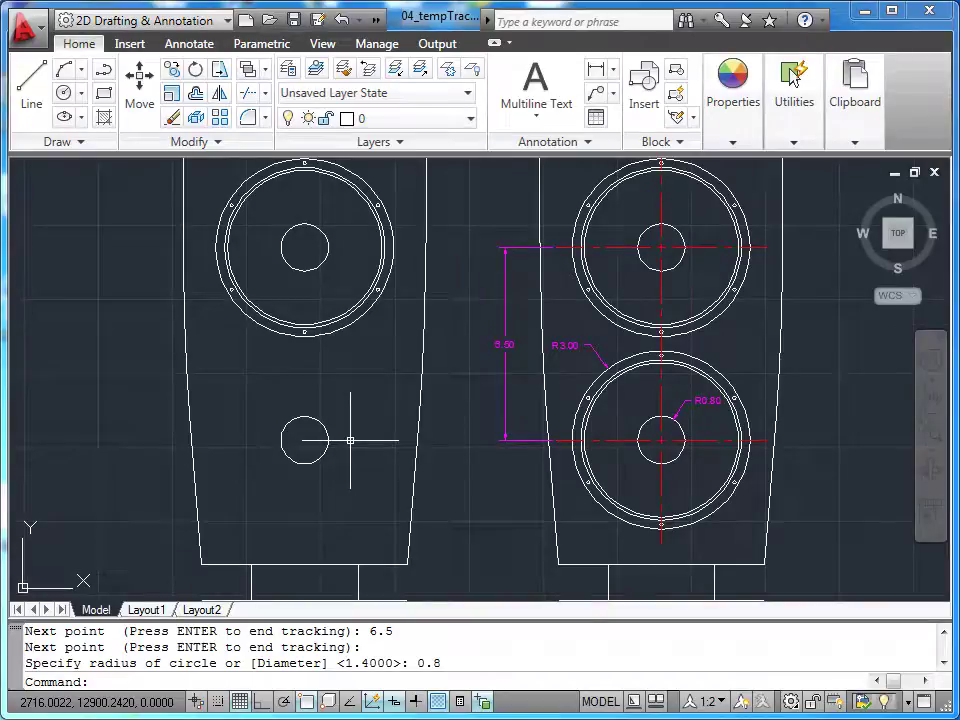
{"action": "key", "text": "Return"}
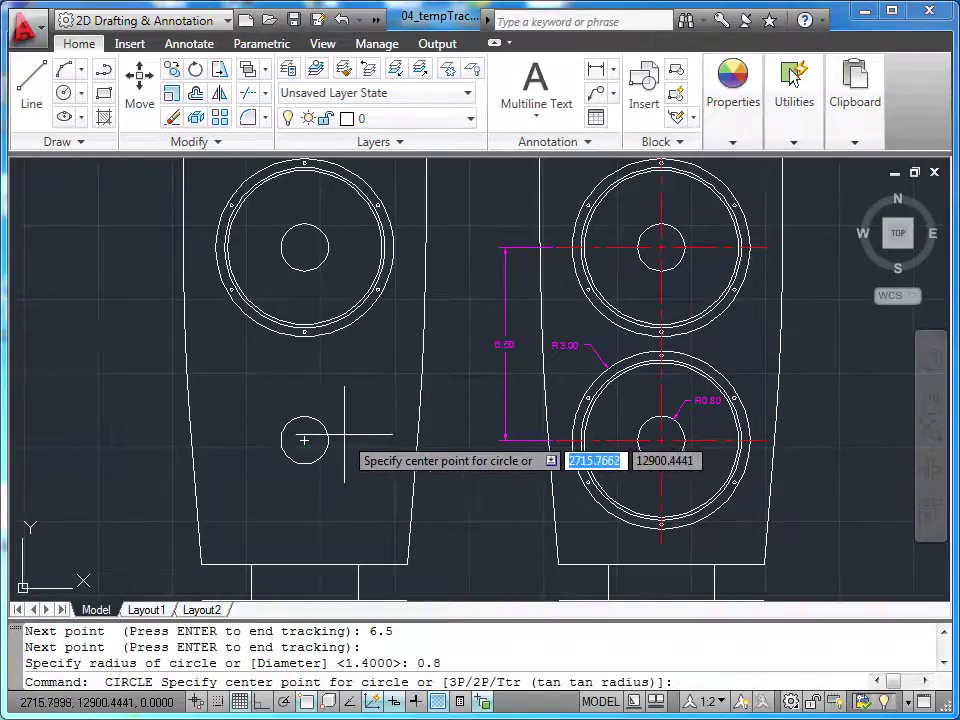
{"action": "left_click", "coordinate": [304, 439]}
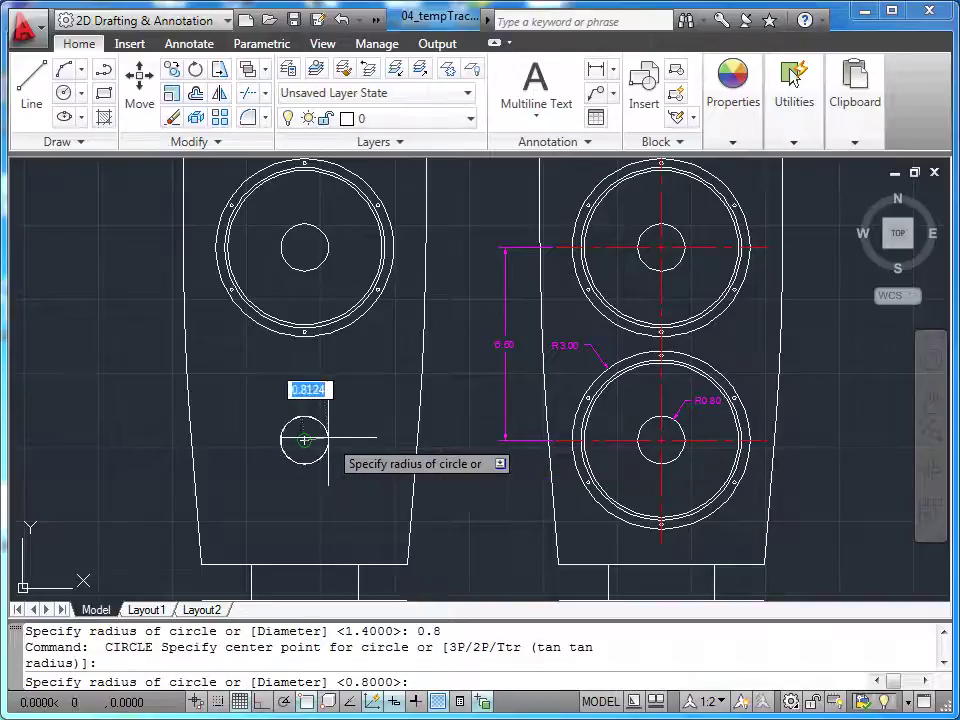
{"action": "type", "text": "3"}
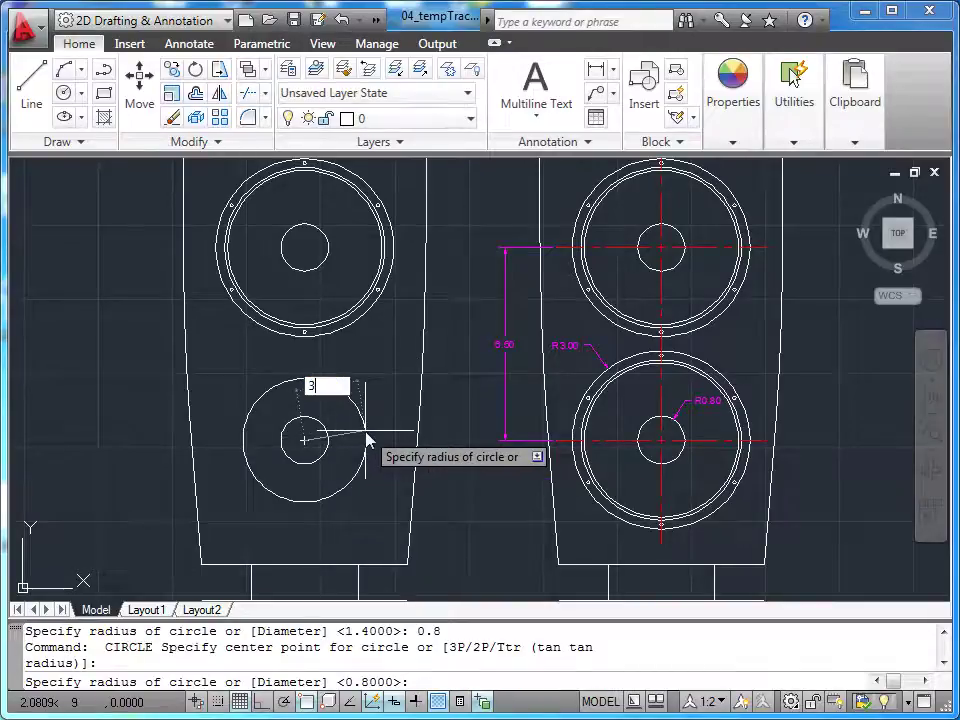
{"action": "key", "text": "Return"}
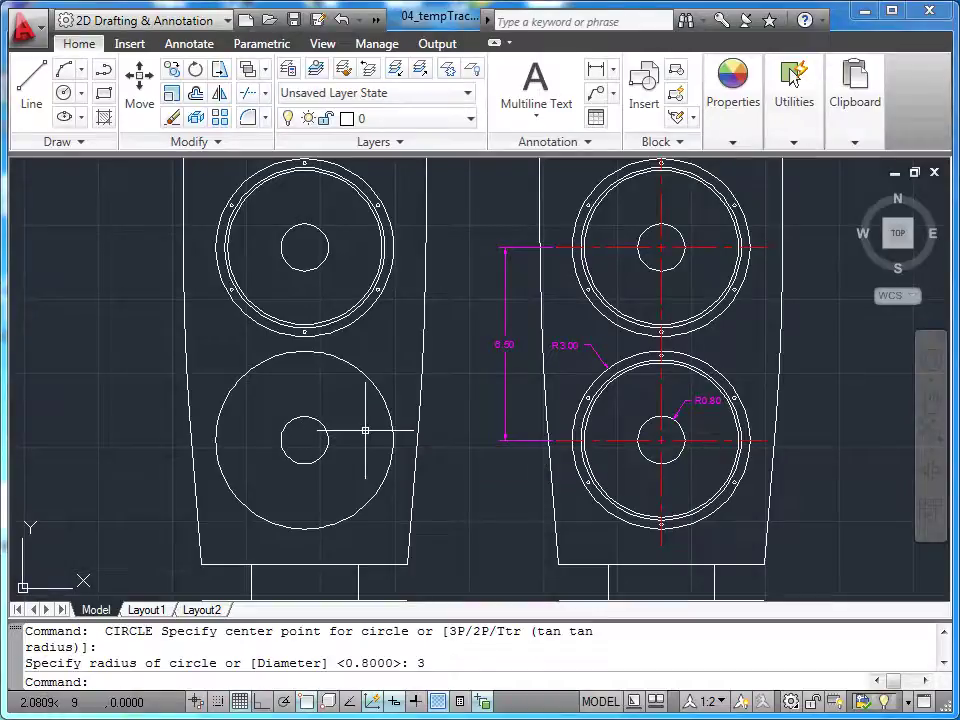